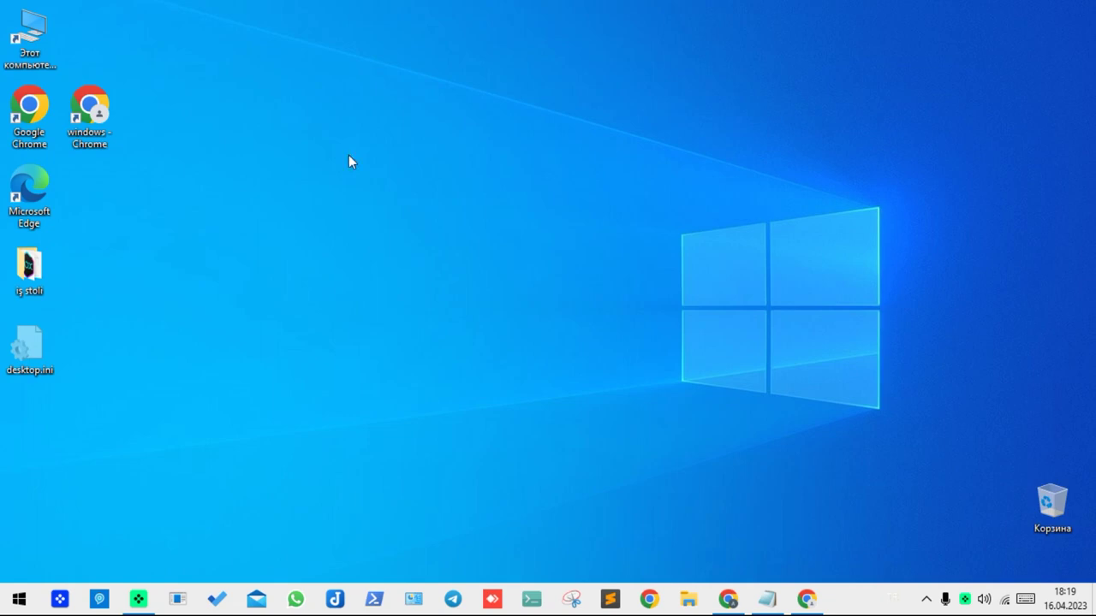
# Select and deselect the iş stoli folder, then open and close the desktop context menu.
pyautogui.click(27, 270)
pyautogui.click(202, 241)
pyautogui.rightClick(305, 151)
pyautogui.click(255, 175)
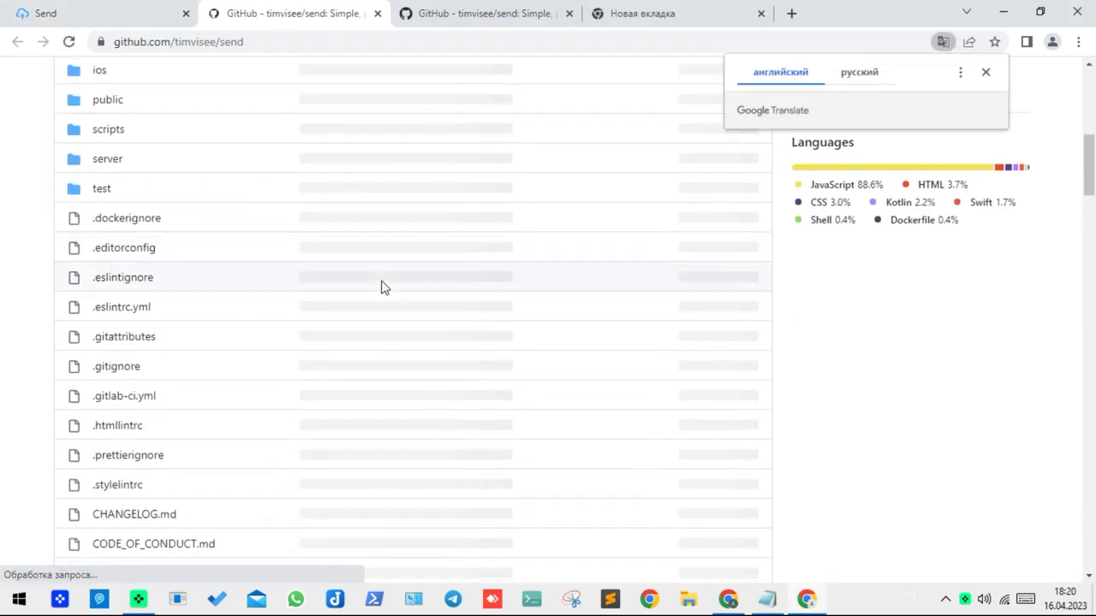
pyautogui.scroll(-3, 381, 287)
pyautogui.scroll(-3, 383, 286)
pyautogui.scroll(-3, 382, 286)
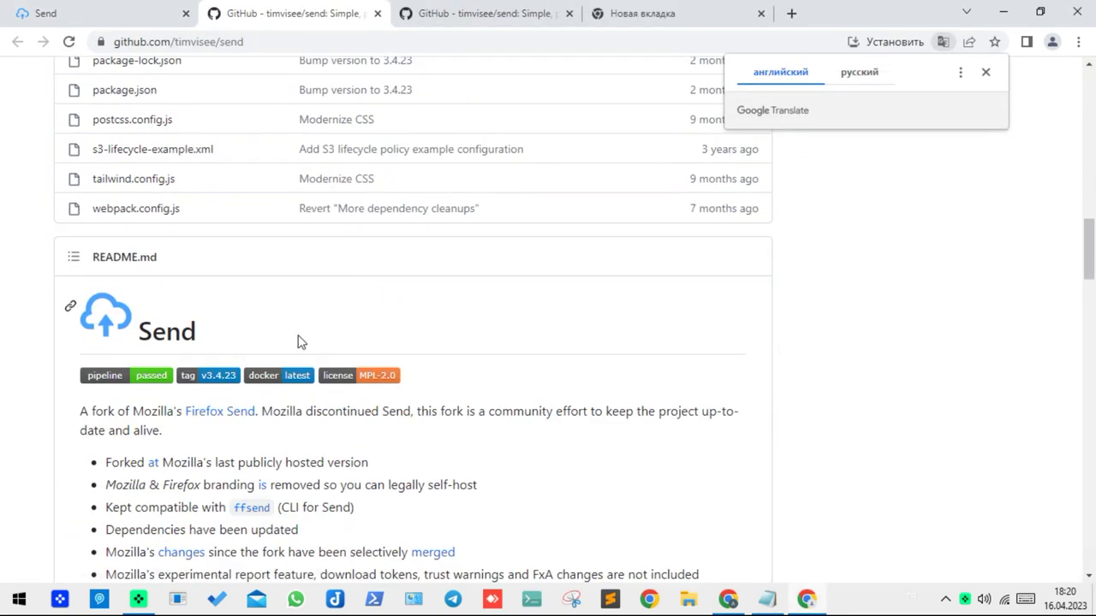
pyautogui.scroll(-1, 296, 338)
# Visit the archived mozilla/send repository from the README link, then return to the Send tab.
pyautogui.click(217, 335)
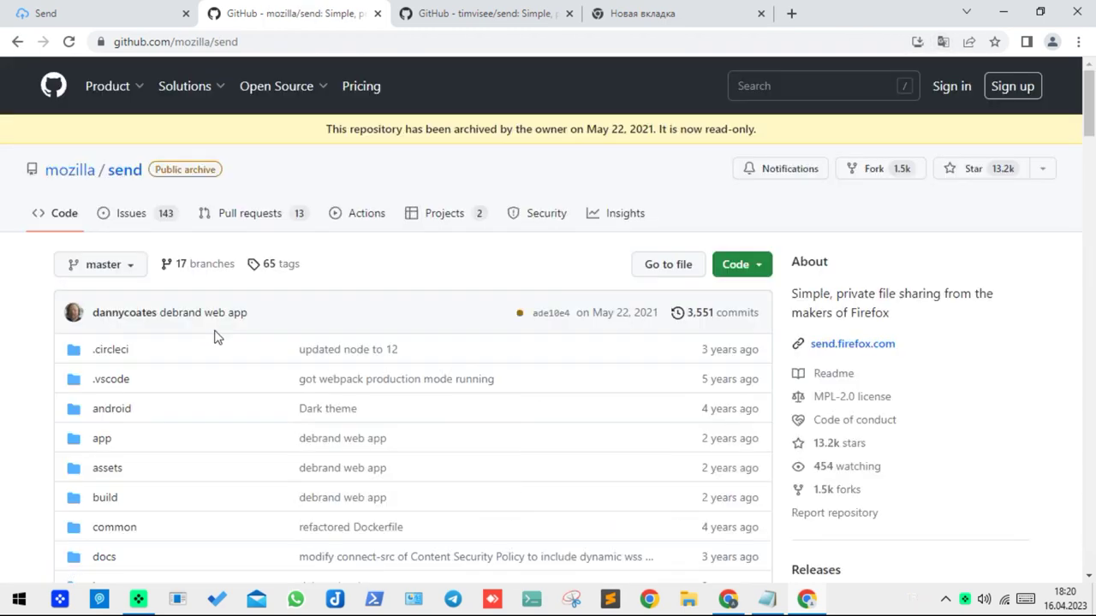
pyautogui.scroll(-2, 261, 330)
pyautogui.scroll(-4, 261, 330)
pyautogui.scroll(1, 261, 330)
pyautogui.scroll(-4, 261, 330)
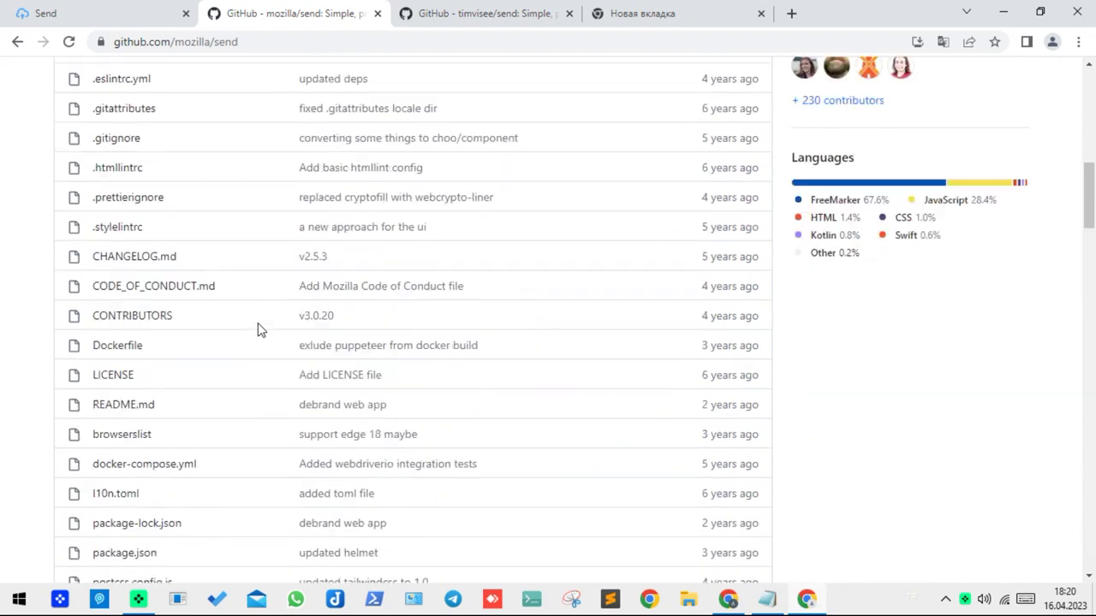
pyautogui.scroll(-3, 261, 330)
pyautogui.scroll(-3, 261, 331)
pyautogui.scroll(-1, 261, 330)
pyautogui.scroll(-3, 261, 330)
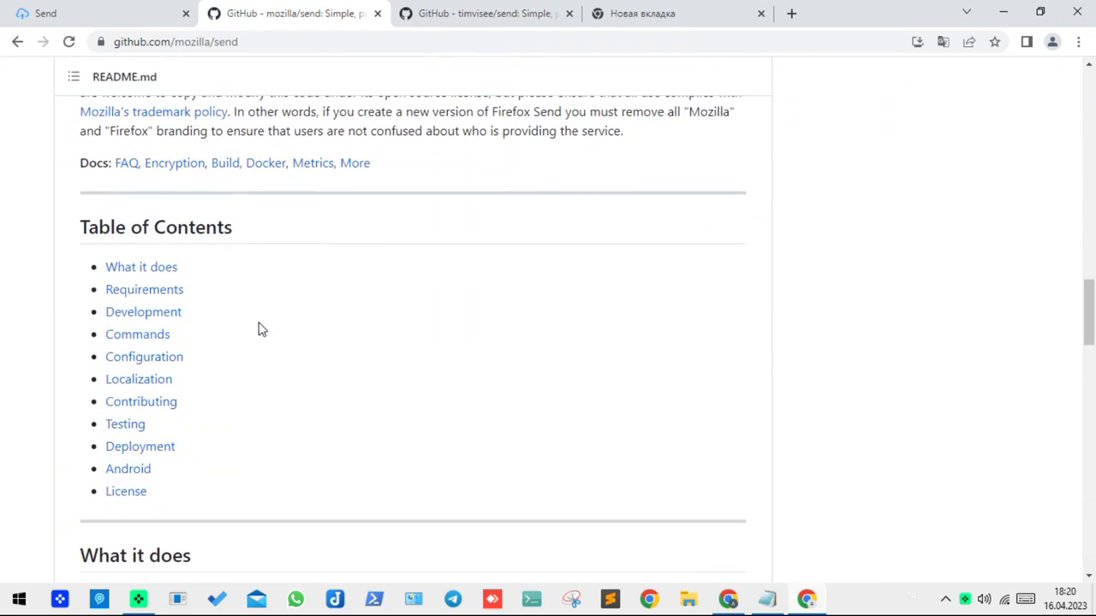
pyautogui.scroll(-2, 261, 331)
pyautogui.scroll(-2, 261, 331)
pyautogui.scroll(-2, 261, 331)
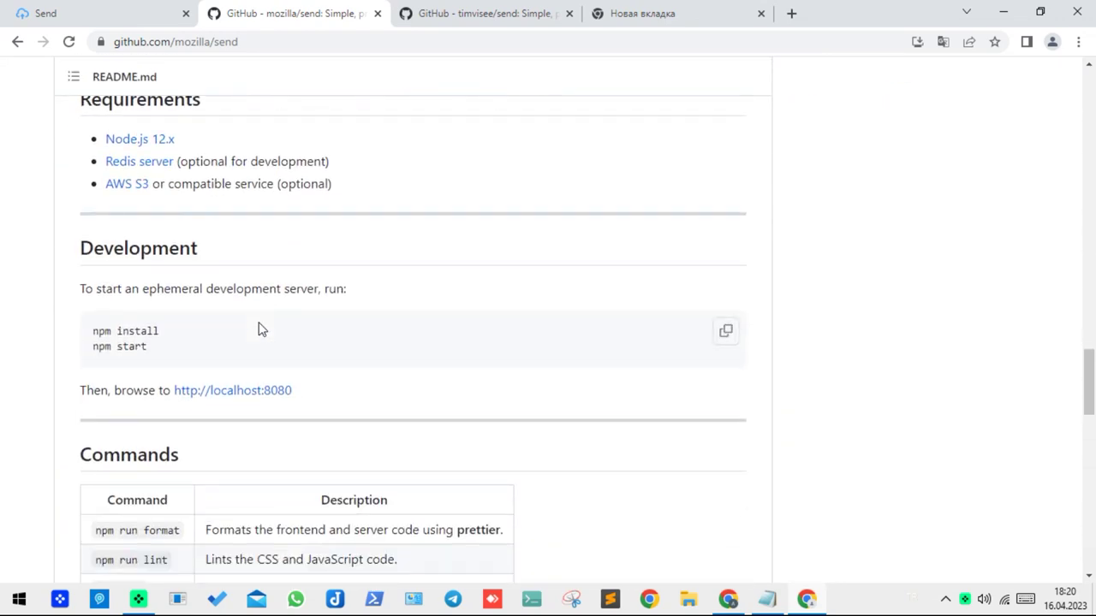
pyautogui.scroll(-2, 261, 330)
pyautogui.scroll(-4, 261, 331)
pyautogui.scroll(-4, 261, 330)
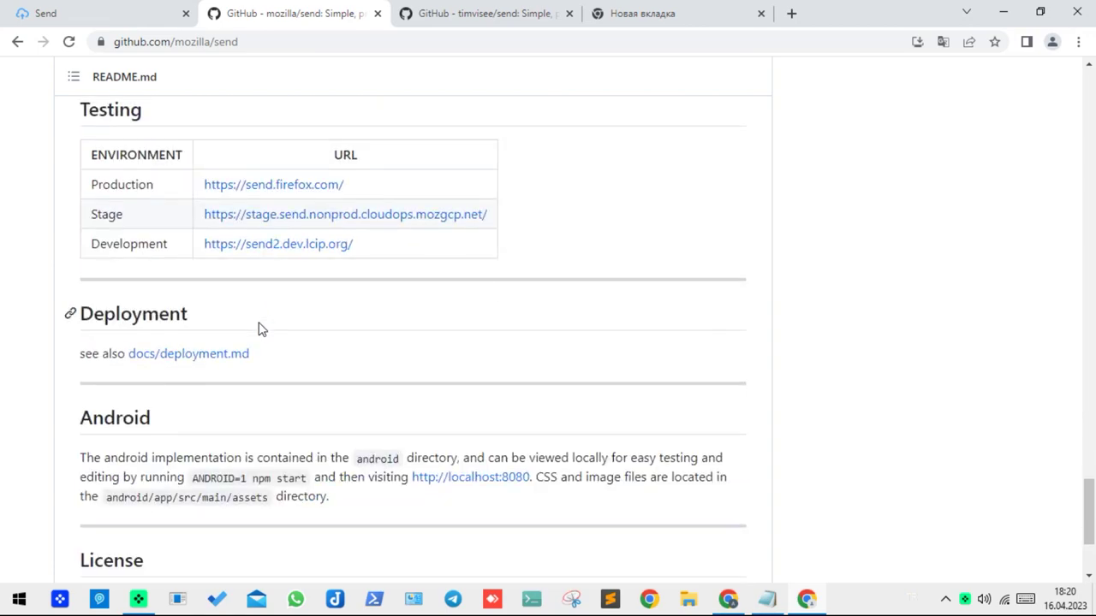
pyautogui.scroll(-3, 261, 330)
pyautogui.scroll(1, 259, 325)
pyautogui.scroll(6, 342, 186)
pyautogui.scroll(3, 212, 248)
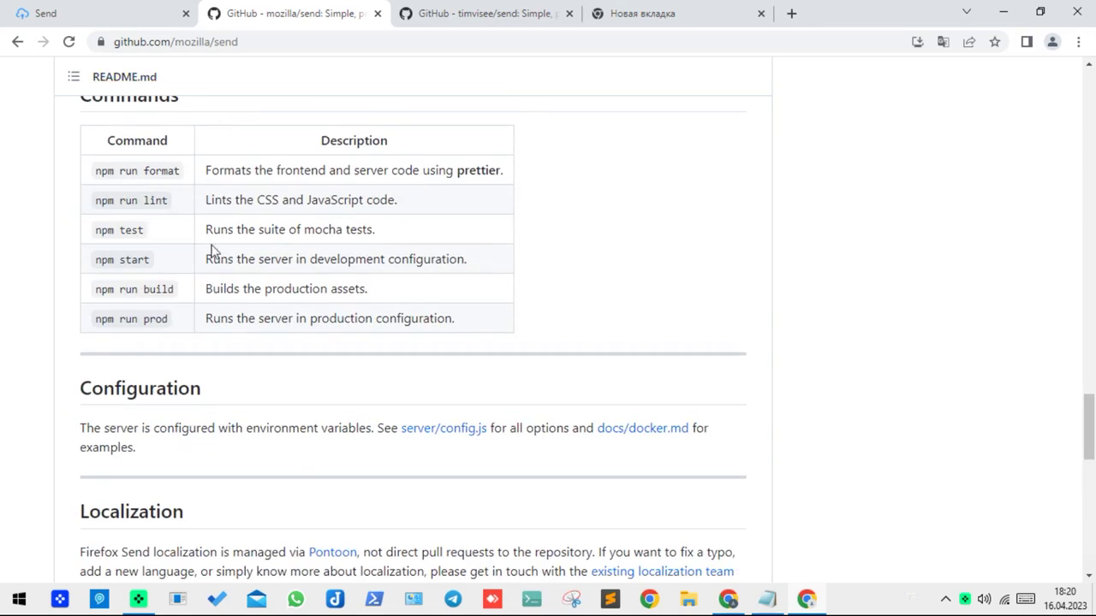
pyautogui.scroll(6, 214, 250)
pyautogui.scroll(6, 214, 250)
pyautogui.scroll(8, 214, 250)
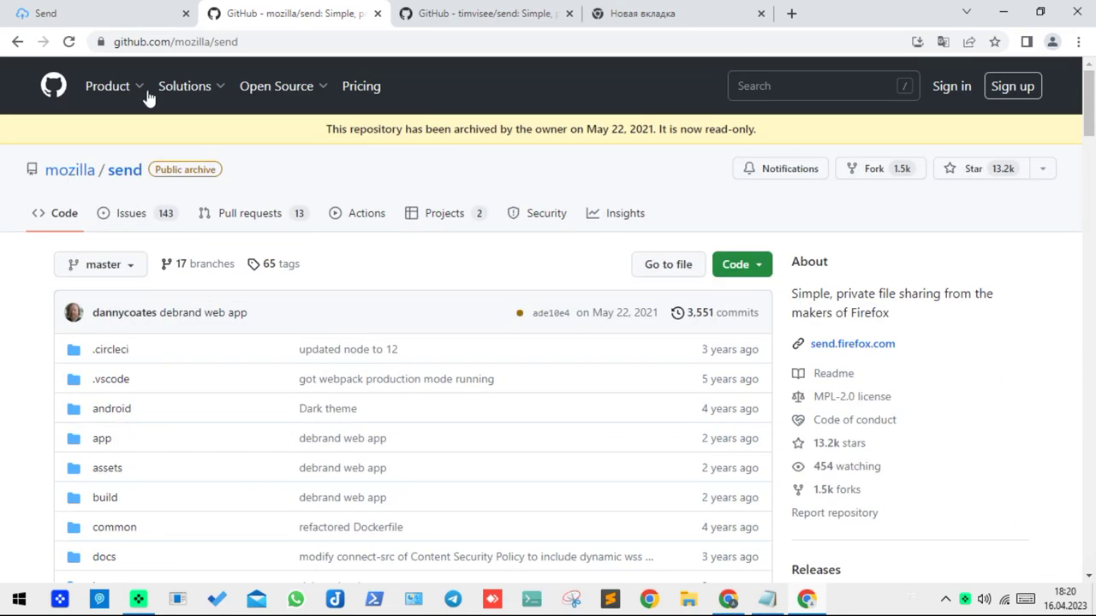
pyautogui.click(58, 9)
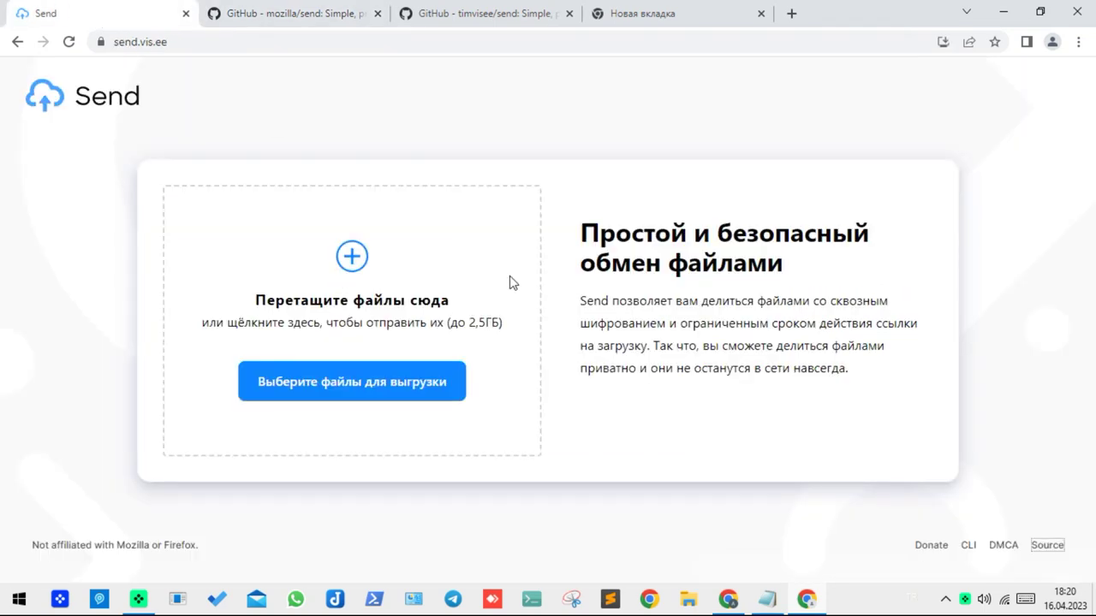
pyautogui.click(382, 383)
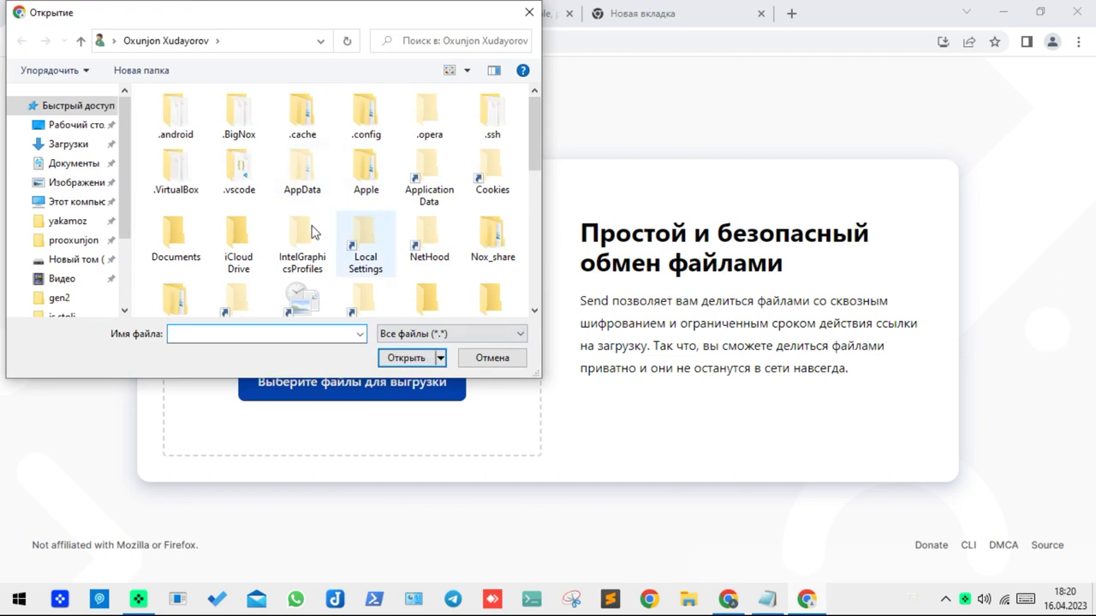
pyautogui.click(67, 144)
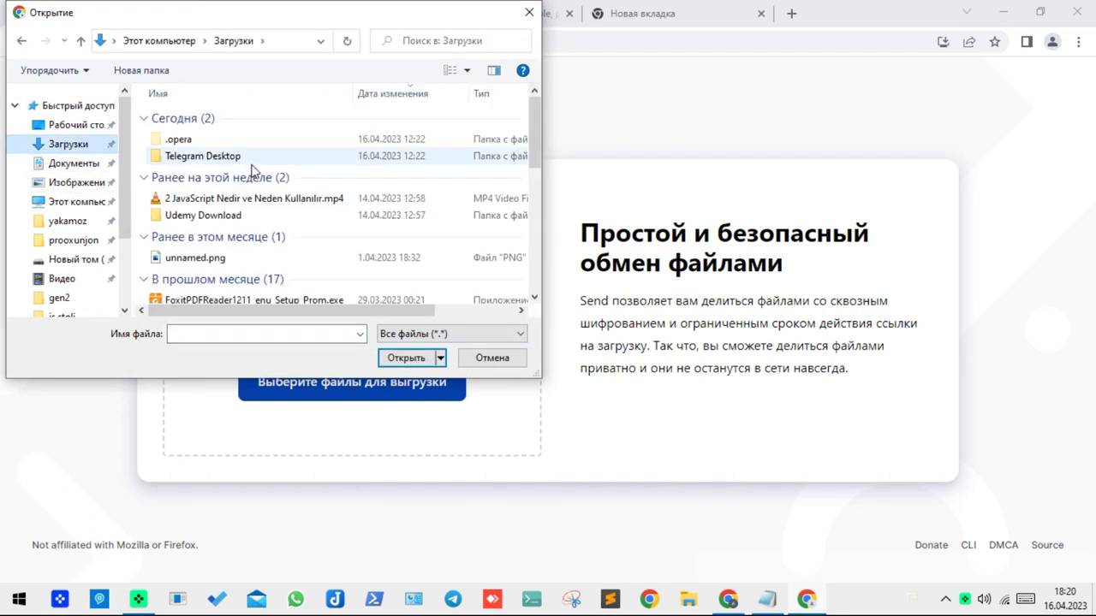
pyautogui.scroll(-2, 249, 231)
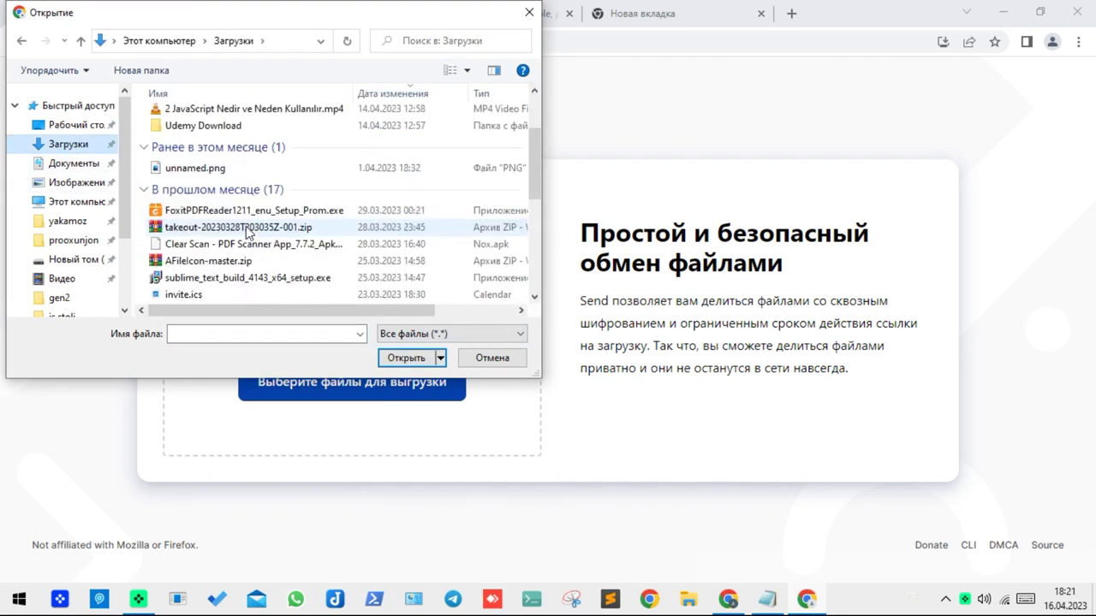
pyautogui.scroll(-2, 244, 231)
pyautogui.scroll(-2, 243, 237)
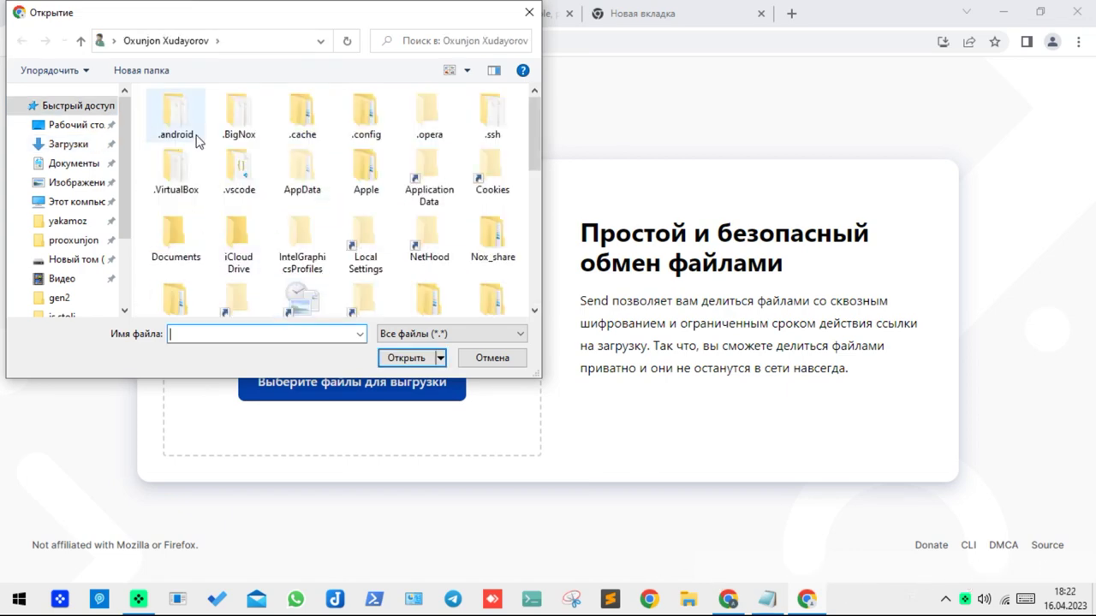
pyautogui.click(72, 125)
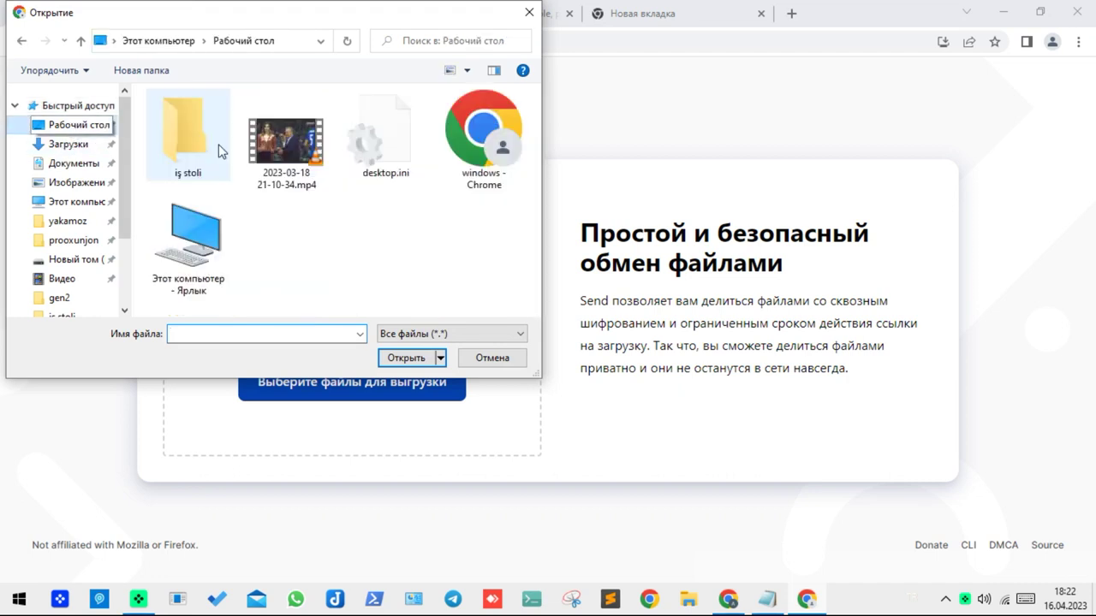
pyautogui.doubleClick(280, 155)
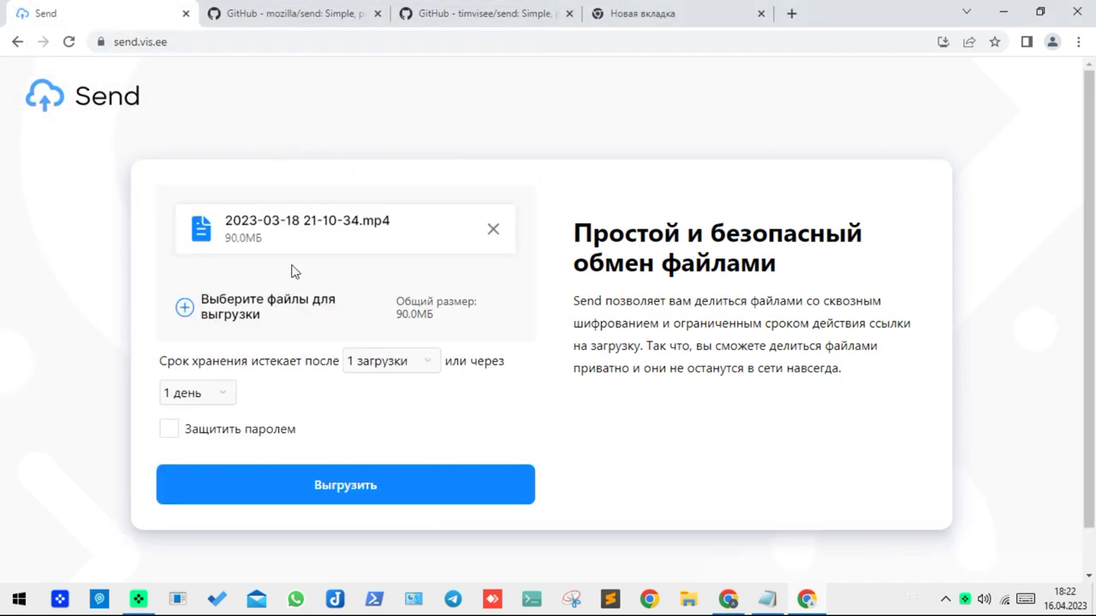
pyautogui.scroll(-1, 437, 253)
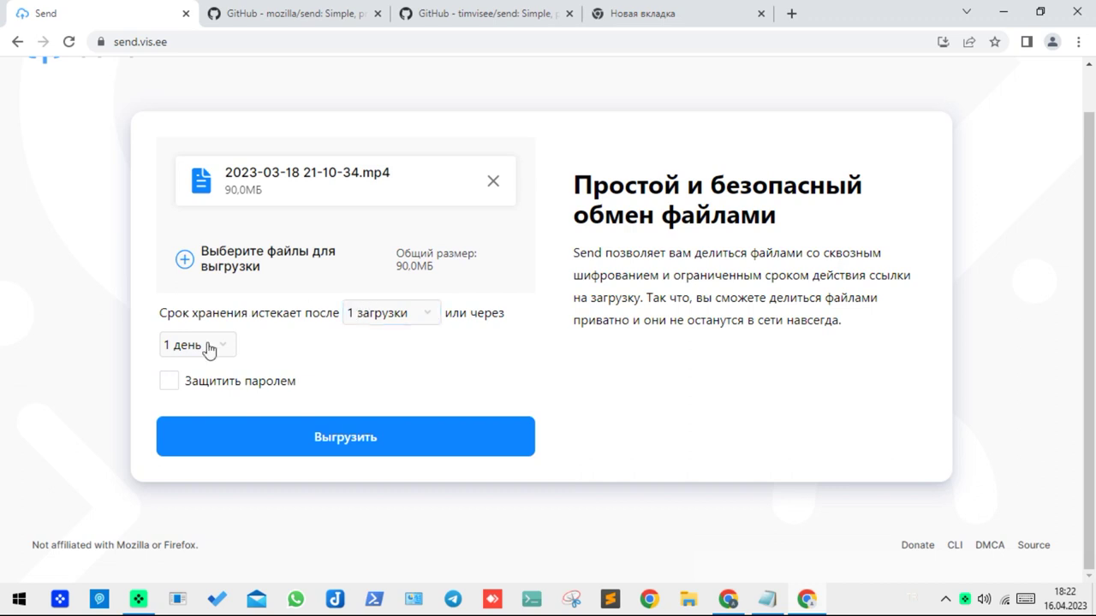
# Try download limits of 5 and 2, and set the expiry time to 1 hour.
pyautogui.click(377, 317)
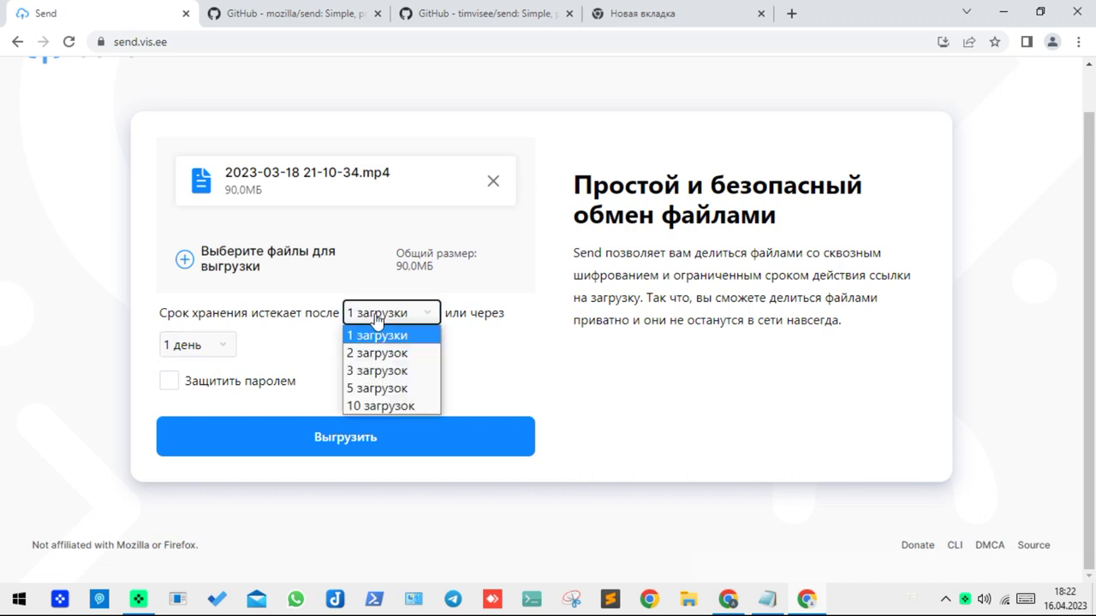
pyautogui.click(374, 388)
pyautogui.click(387, 319)
pyautogui.click(380, 369)
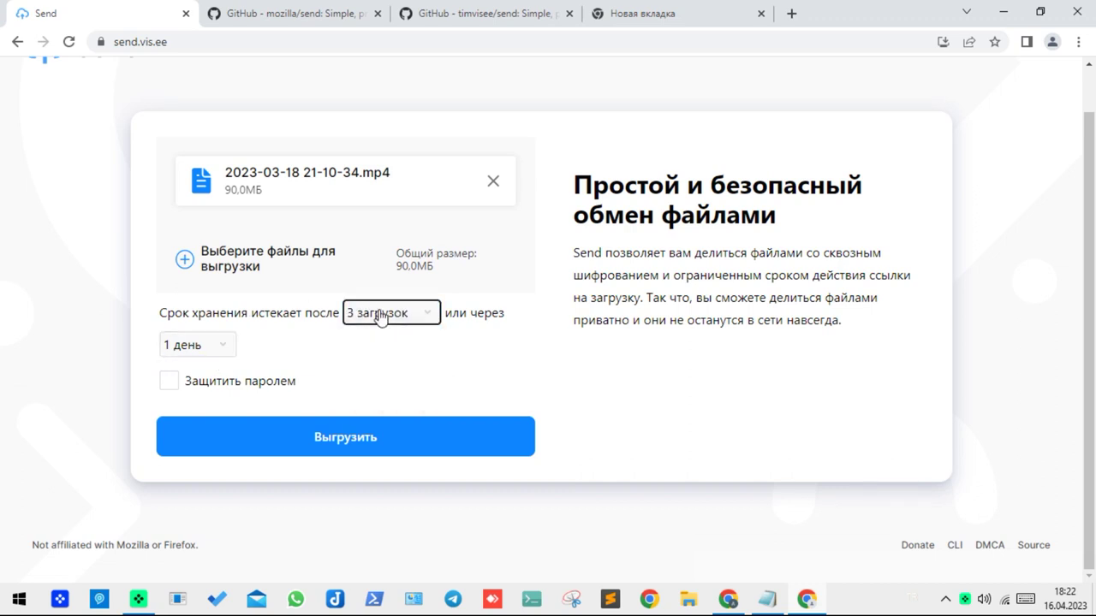
pyautogui.click(390, 314)
pyautogui.click(376, 353)
pyautogui.click(173, 345)
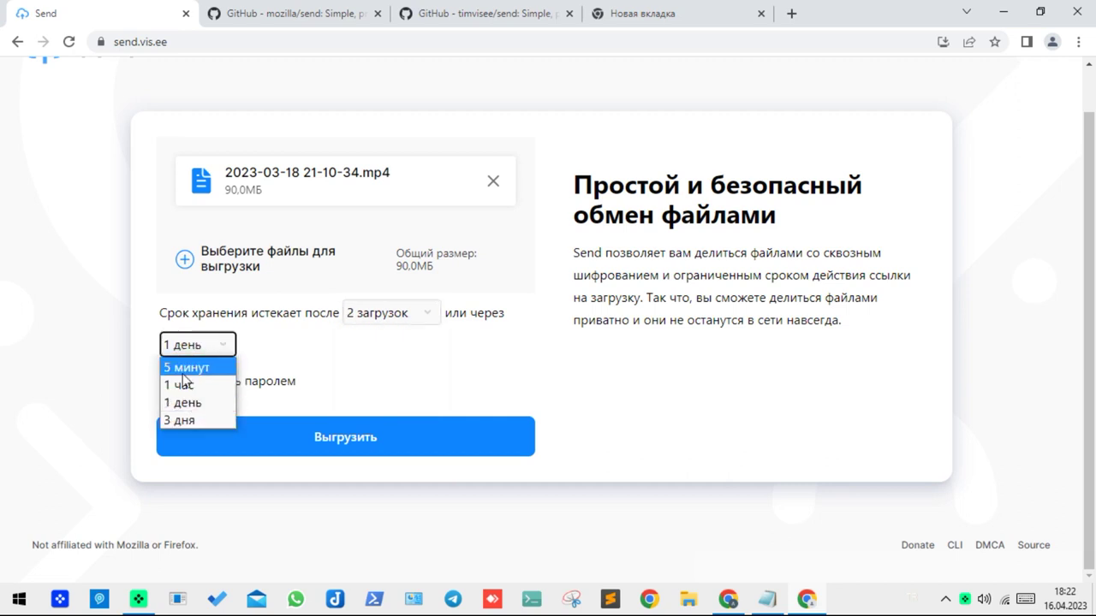
pyautogui.click(182, 385)
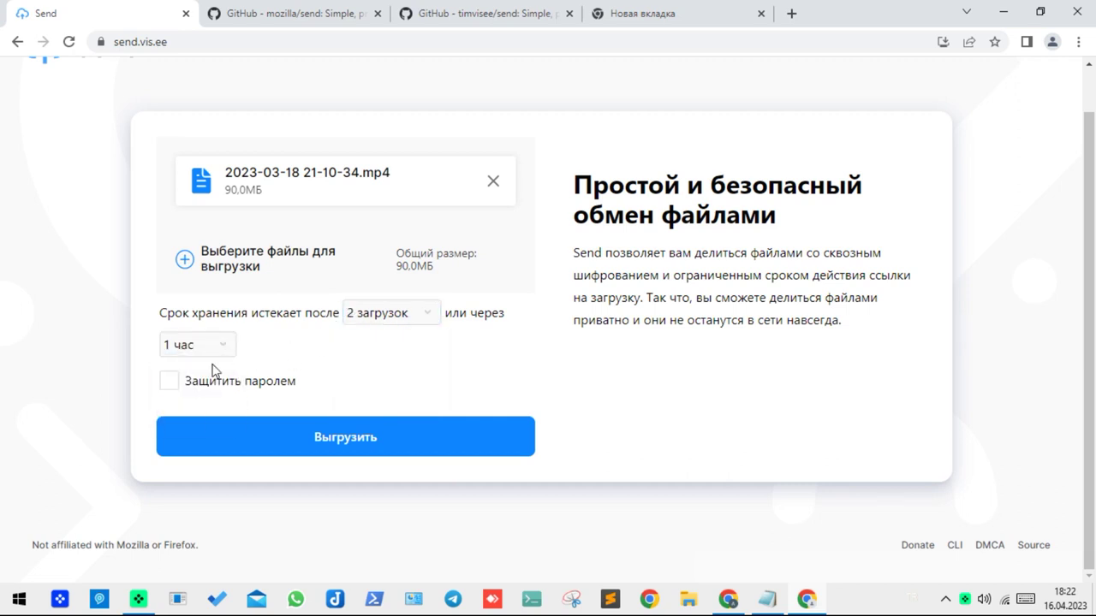
# Set the download limit to 3 and keep 1 hour, then settle on 1 download.
pyautogui.click(393, 315)
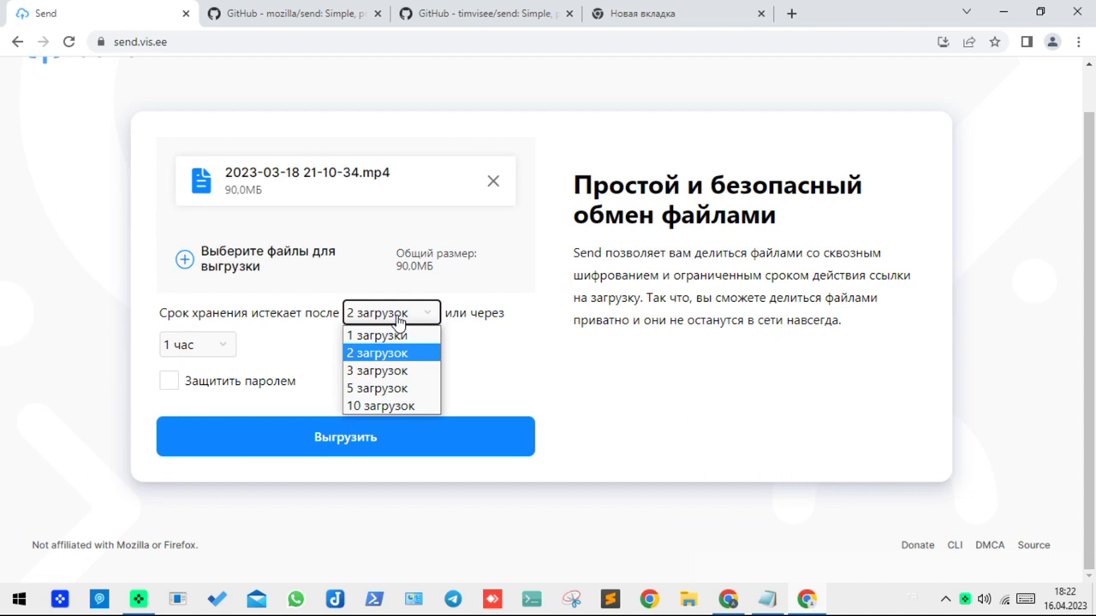
pyautogui.click(378, 370)
pyautogui.click(208, 345)
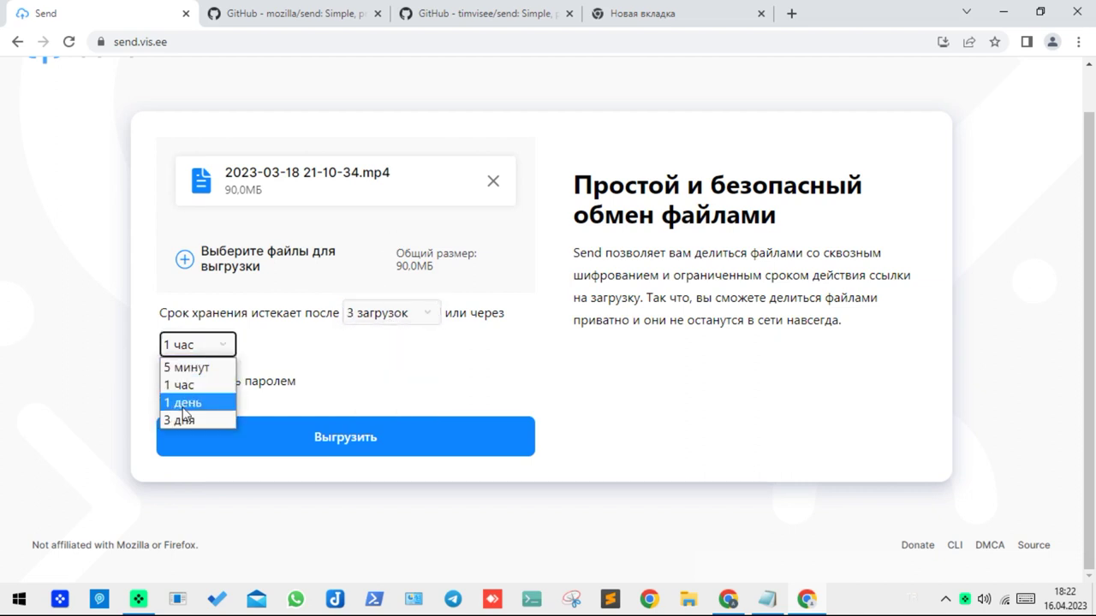
pyautogui.click(182, 385)
pyautogui.click(304, 319)
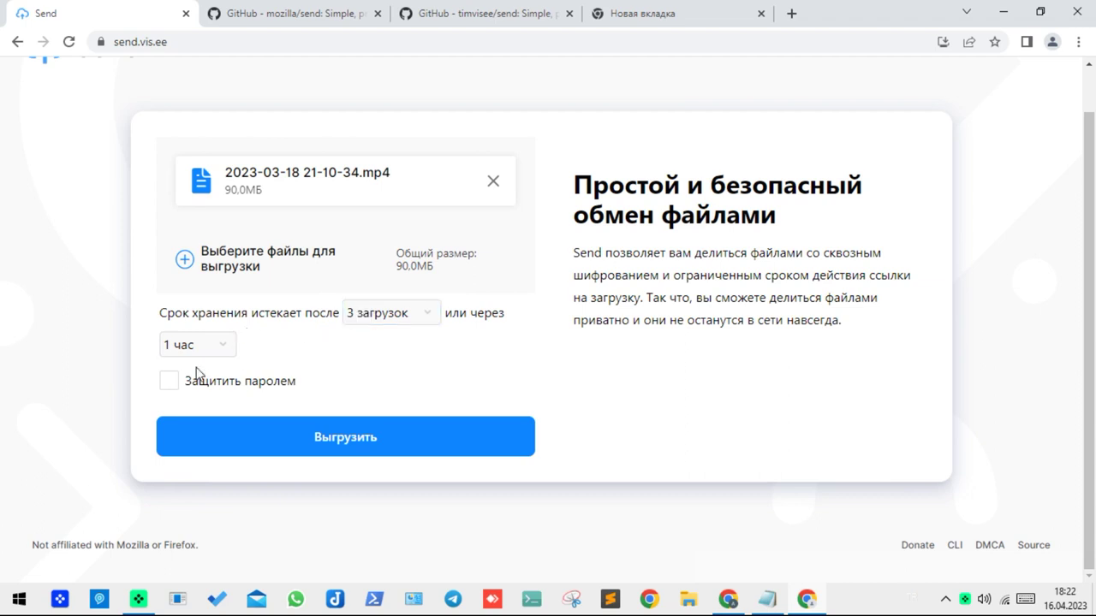
pyautogui.click(362, 313)
pyautogui.click(356, 336)
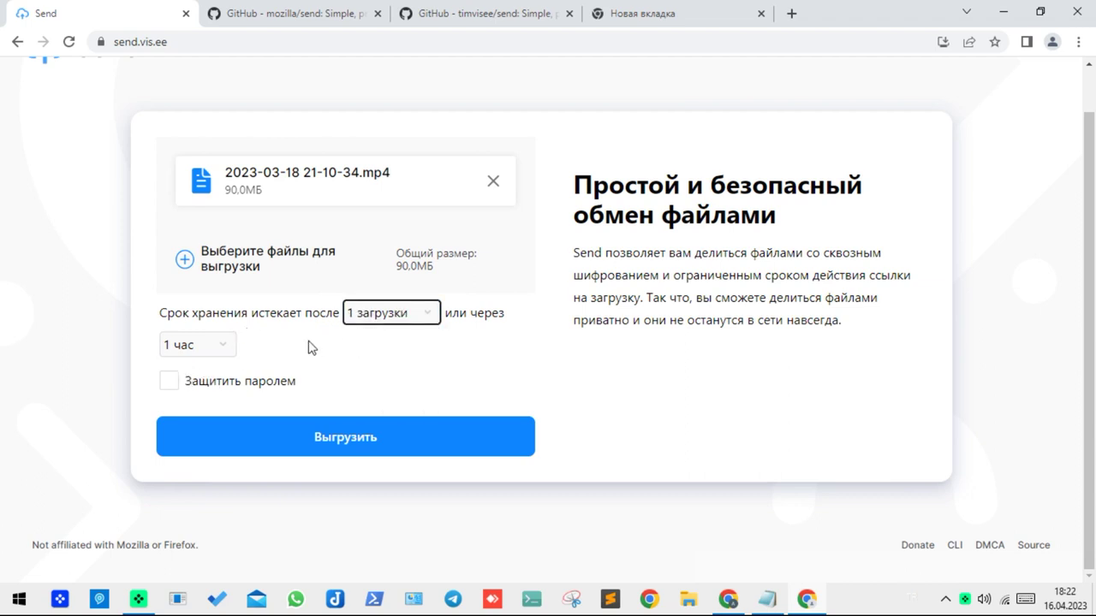
# Upload the mp4 with 'Защитить паролем' on, decline saving the password, and copy the link.
pyautogui.click(189, 388)
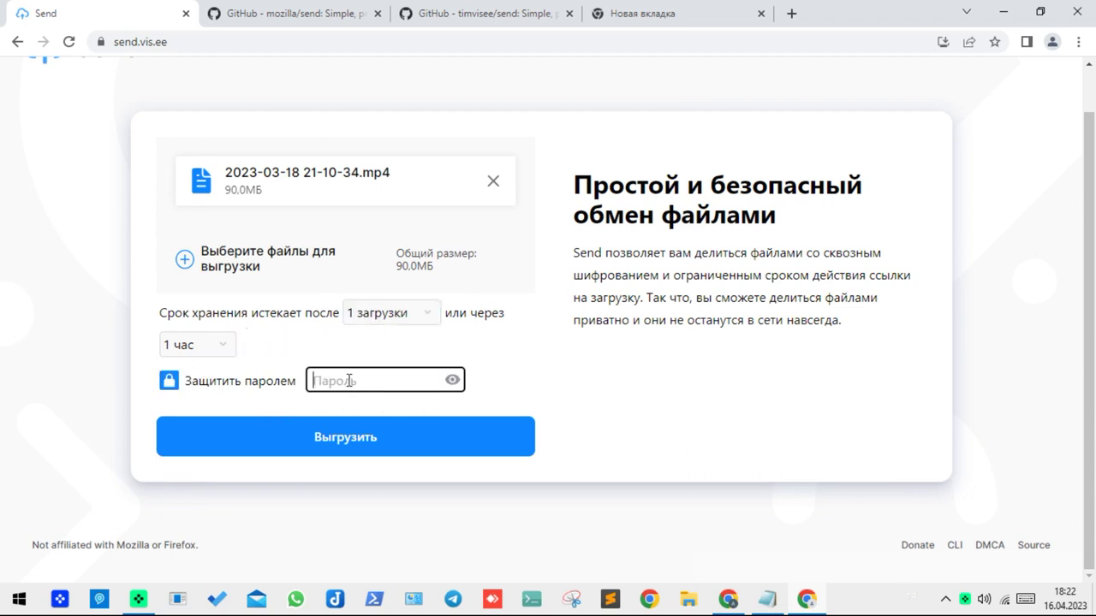
pyautogui.write('12')
pyautogui.click(345, 438)
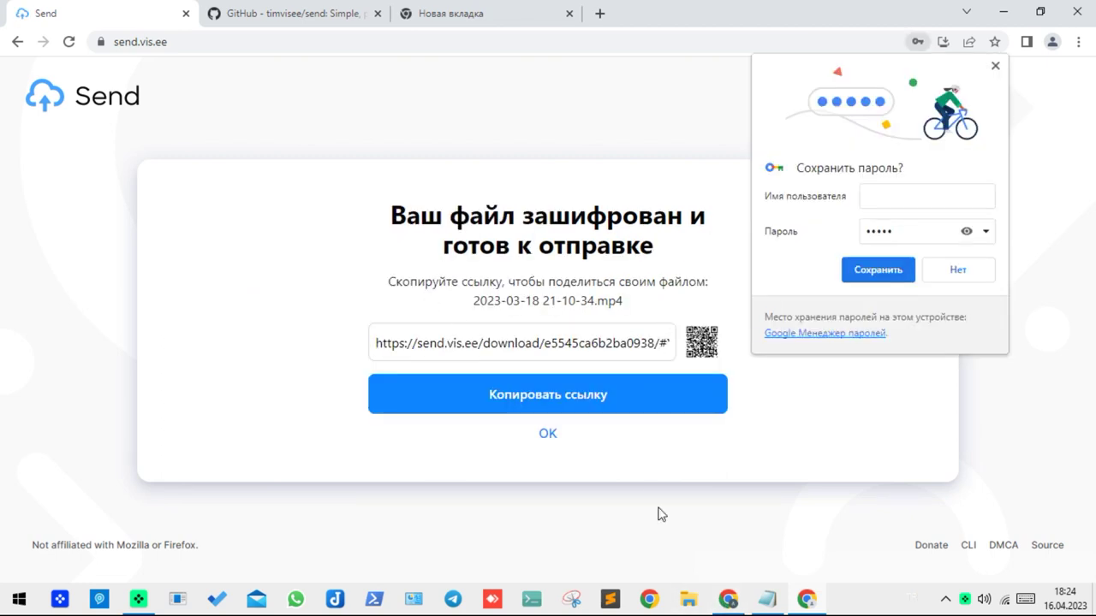
pyautogui.click(938, 278)
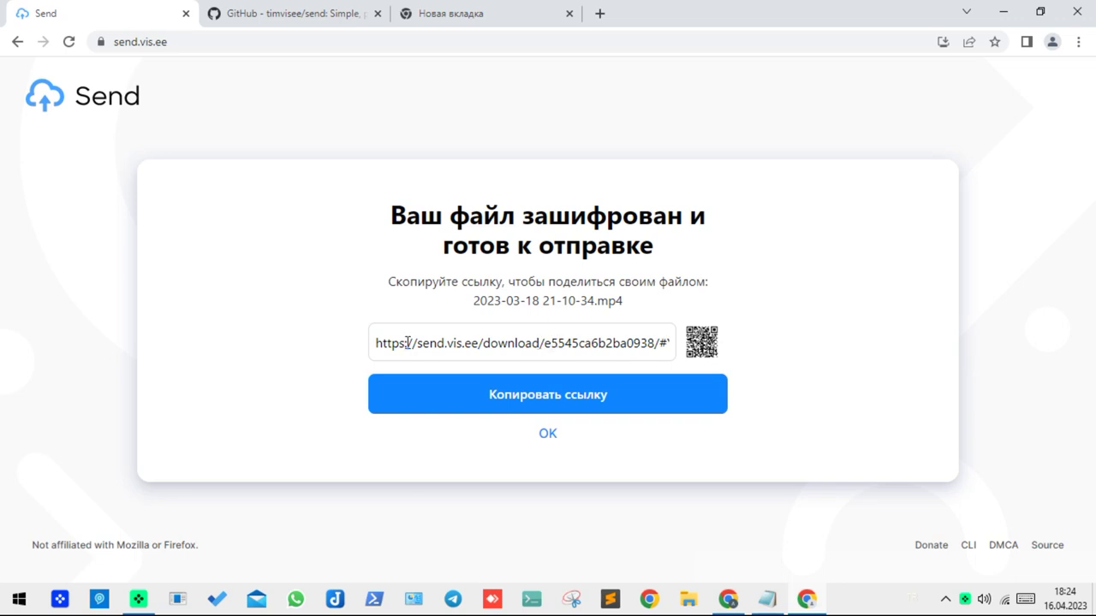
pyautogui.click(509, 392)
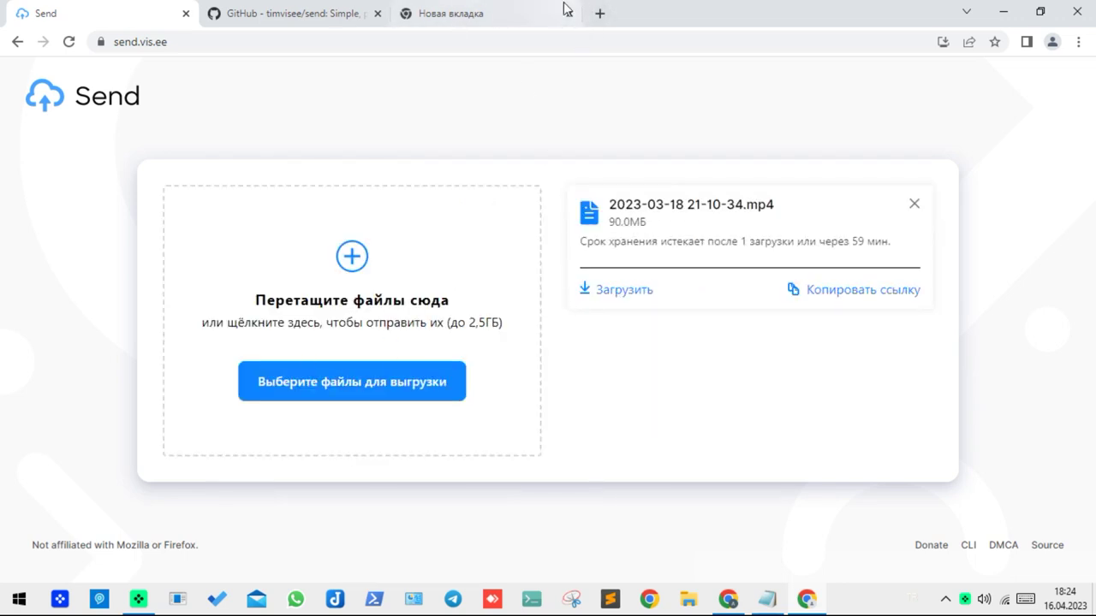
# Open the copied share link in the empty new tab.
pyautogui.click(518, 19)
pyautogui.hotkey('ctrl', 'v')
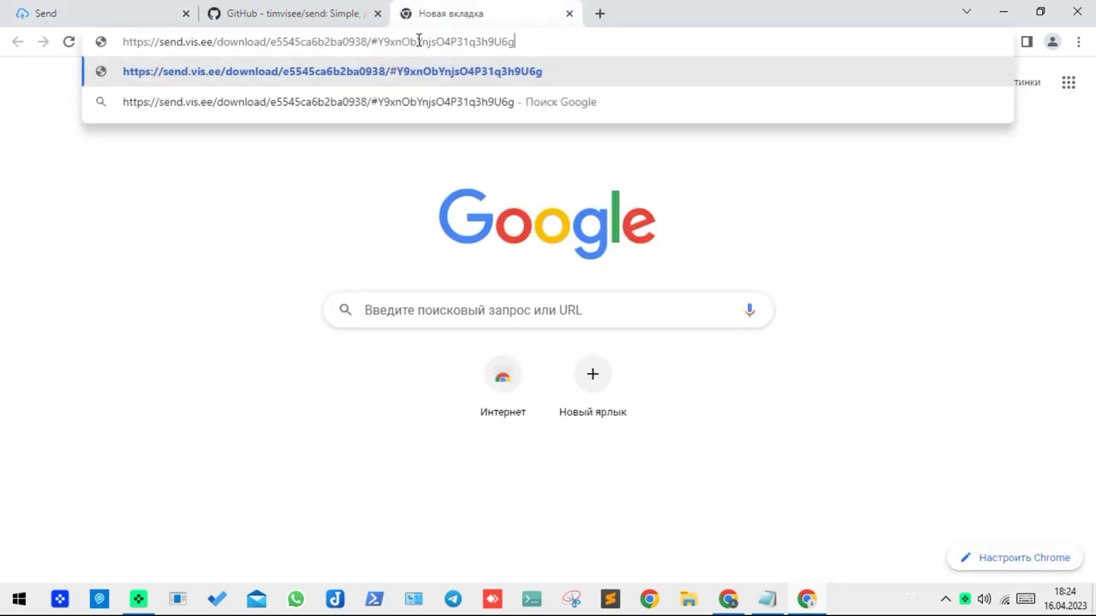
pyautogui.press('Return')
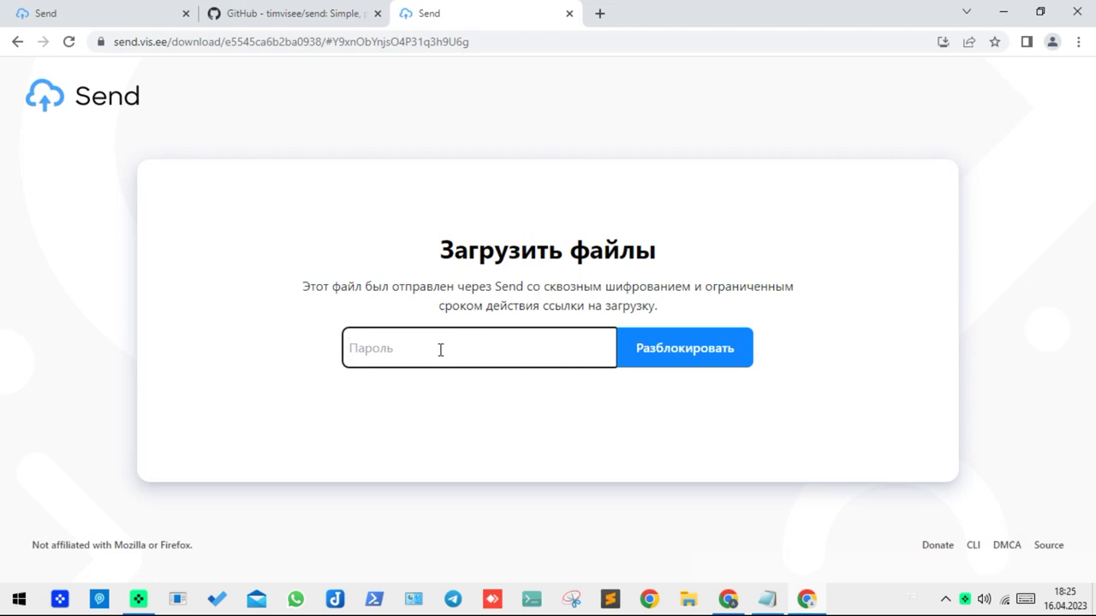
pyautogui.write('1')
# Unlock the file with the password, download the mp4, and open it from recent downloads.
pyautogui.click(684, 357)
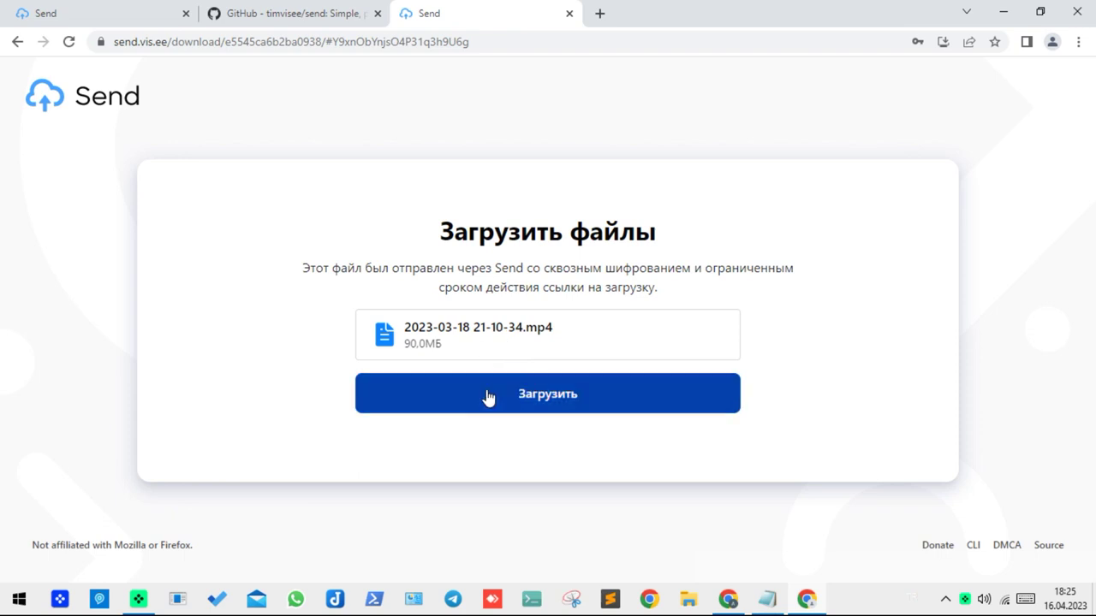
pyautogui.click(488, 396)
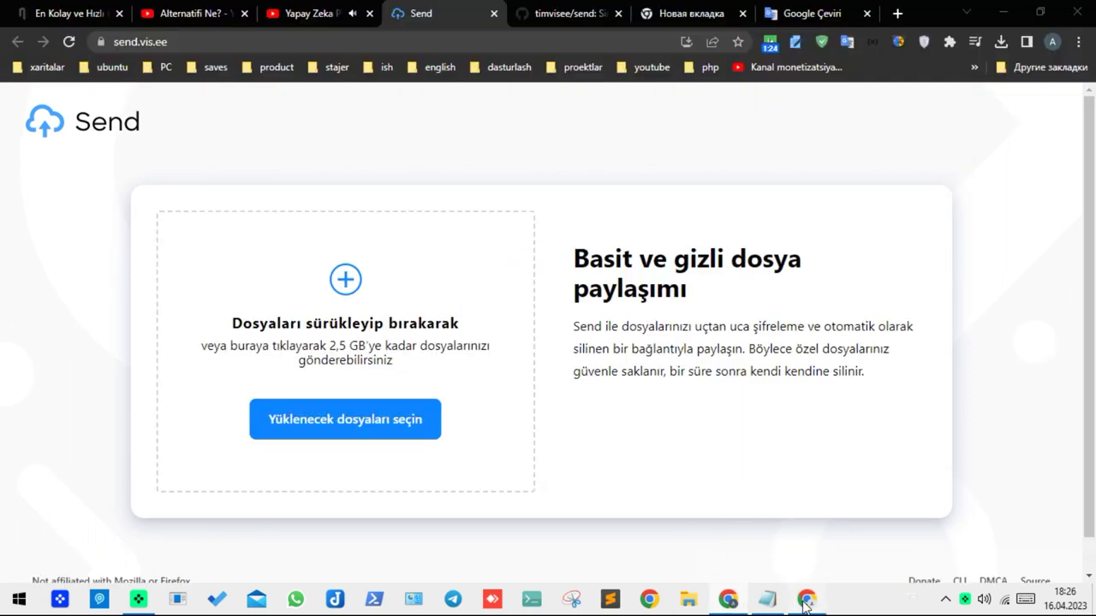
pyautogui.scroll(-1, 557, 388)
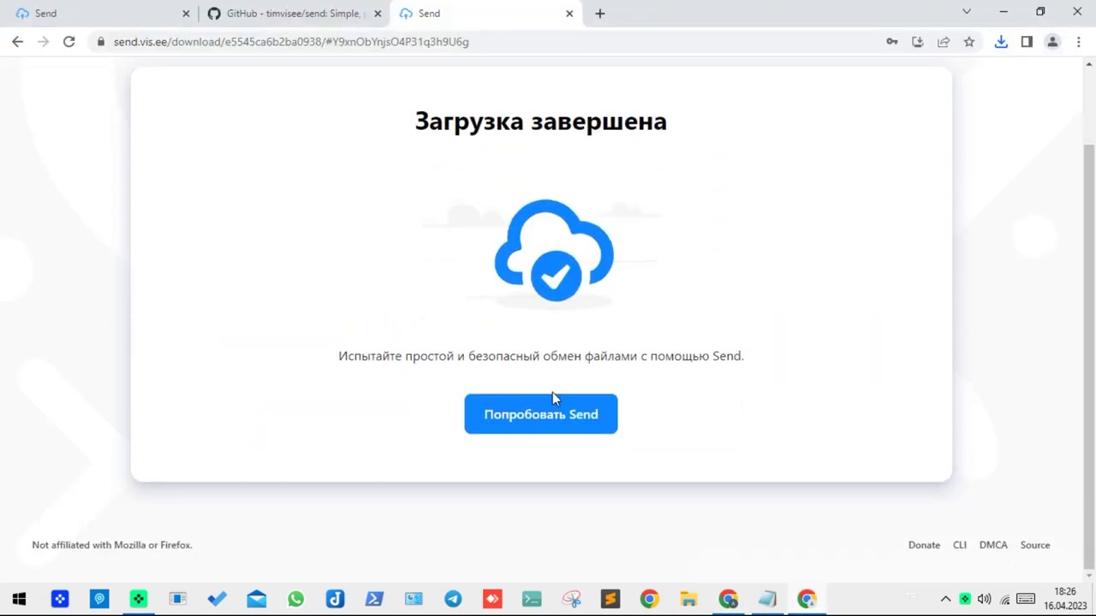
pyautogui.scroll(1, 553, 399)
pyautogui.scroll(-1, 641, 342)
pyautogui.click(1000, 41)
pyautogui.click(825, 111)
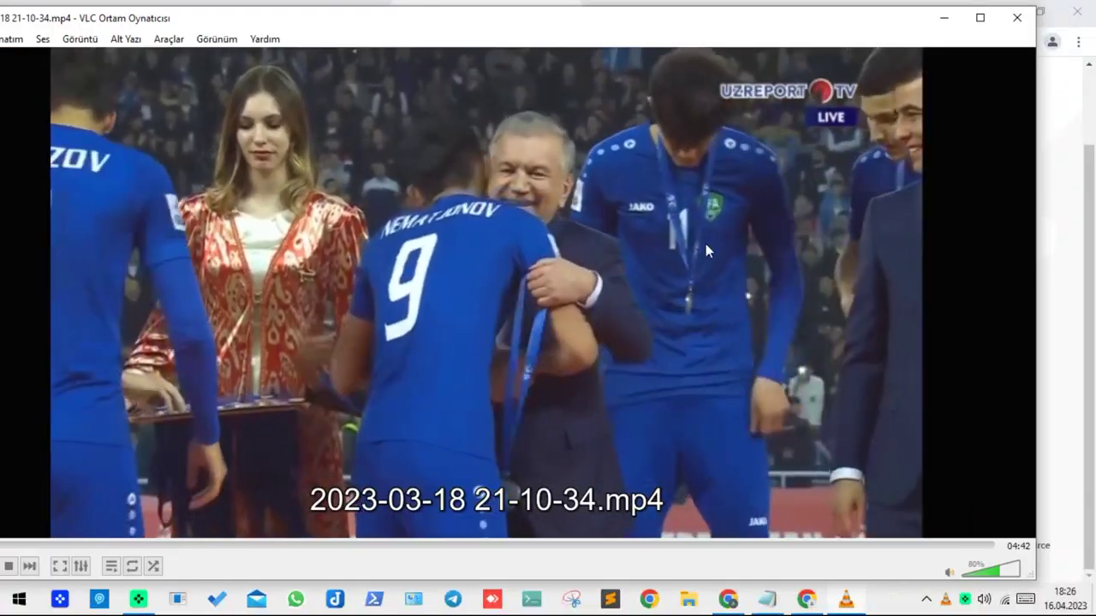
pyautogui.scroll(1, 653, 190)
pyautogui.scroll(1, 653, 190)
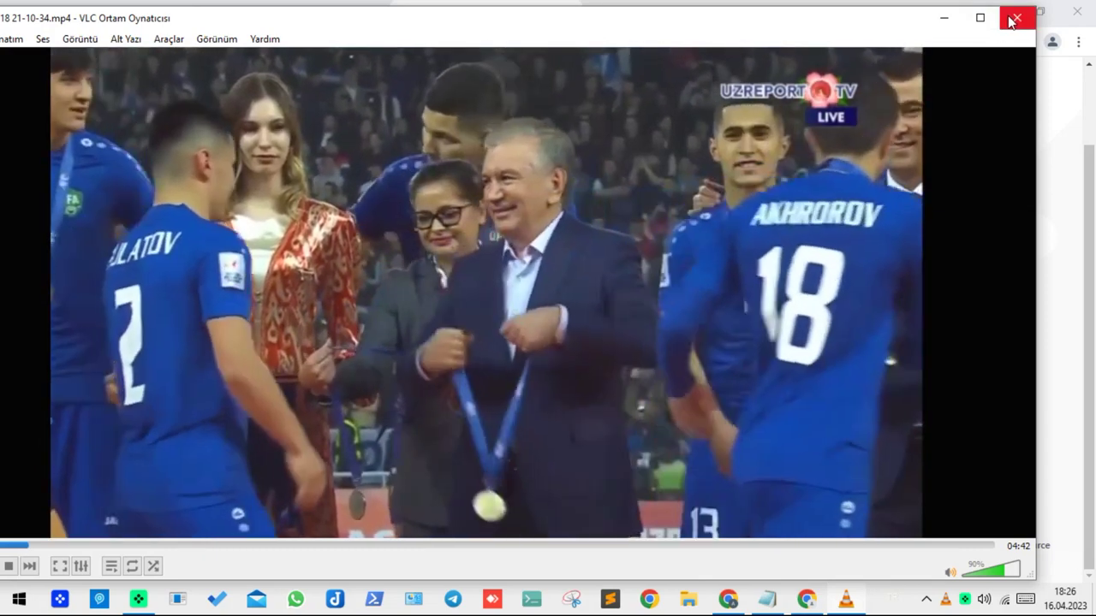
# Close the VLC player window.
pyautogui.click(1016, 17)
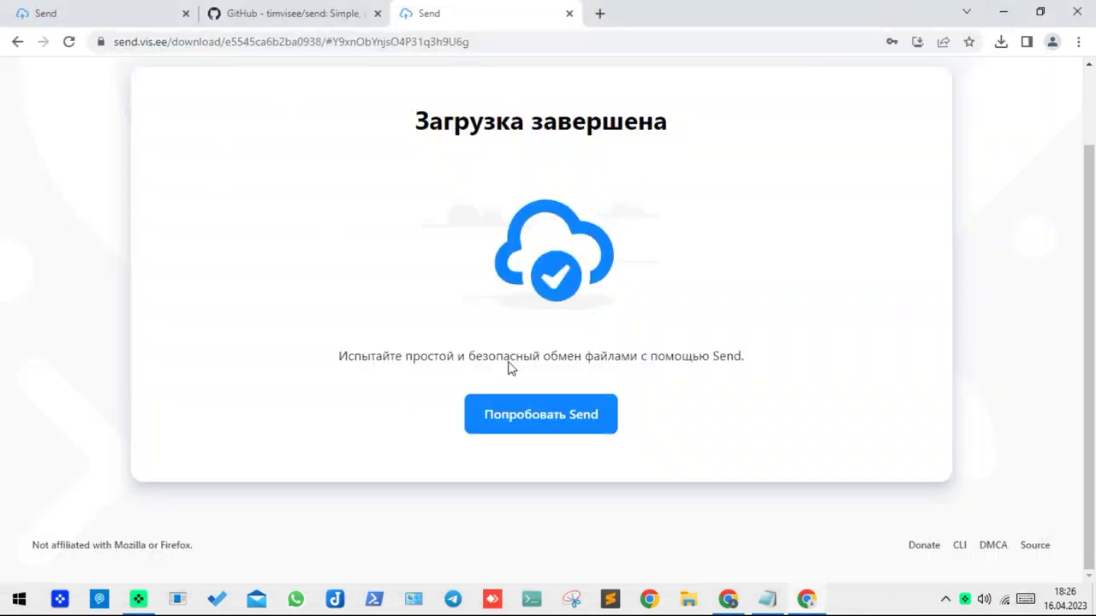
# Return to the Send start page, remove the mp4 card, and minimize both Chrome windows.
pyautogui.click(533, 417)
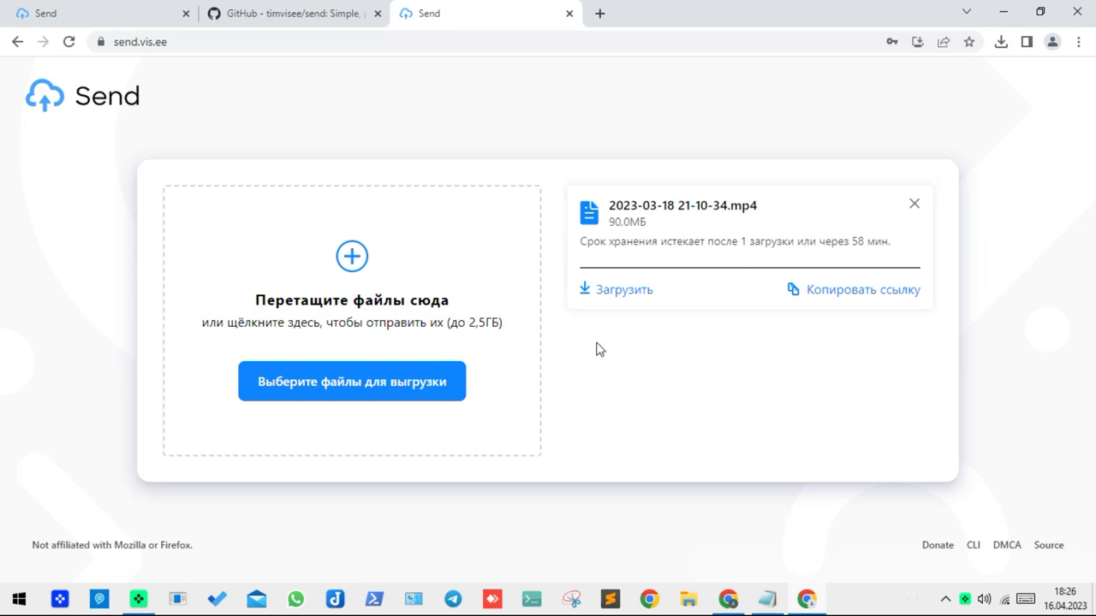
pyautogui.click(914, 206)
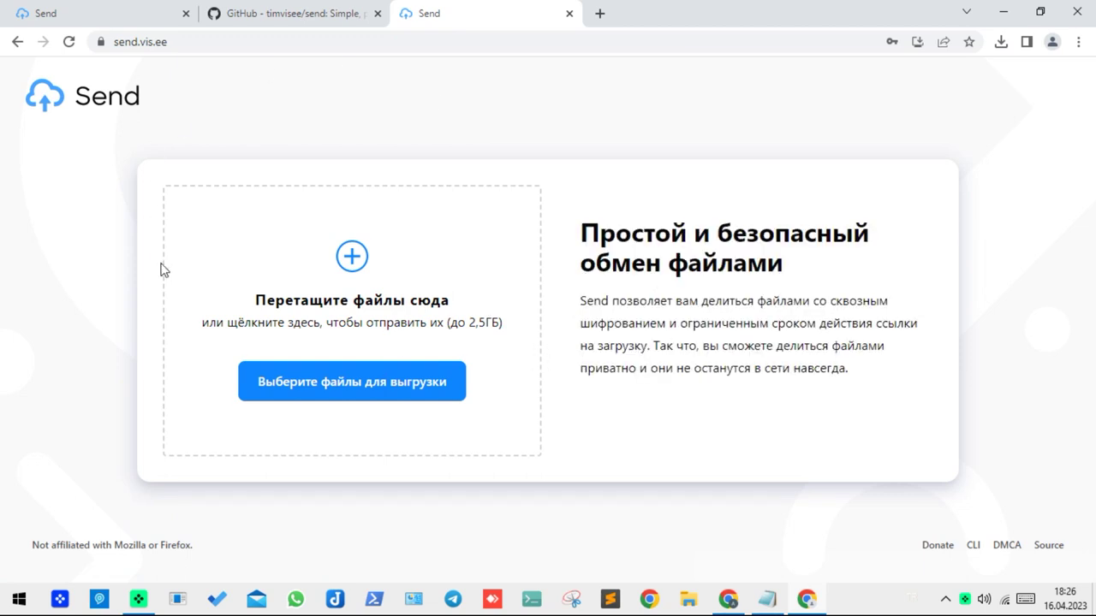
pyautogui.click(1002, 12)
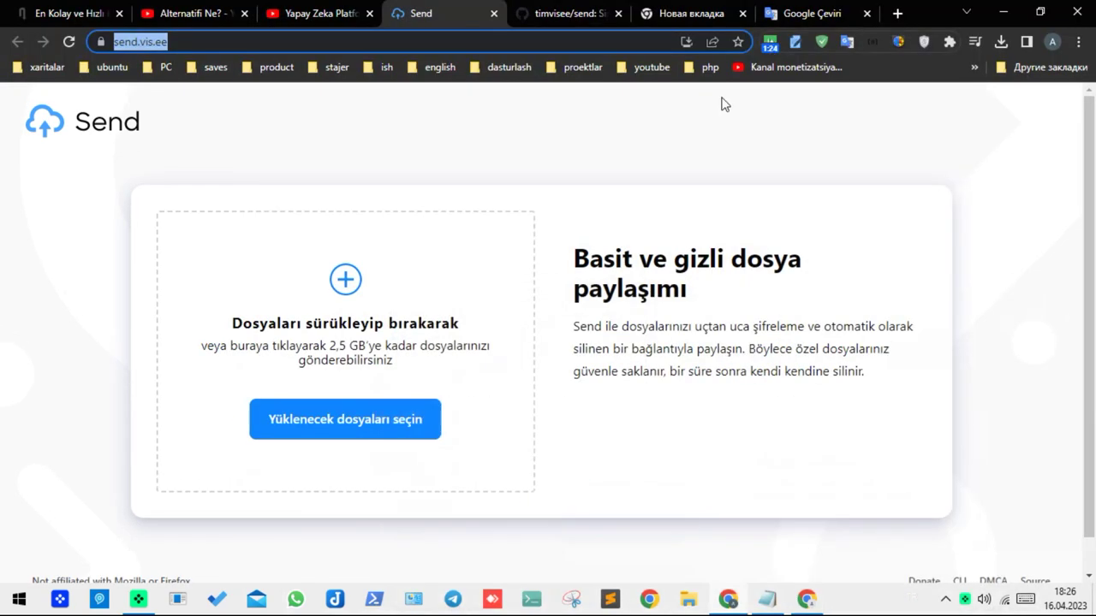
pyautogui.click(1002, 12)
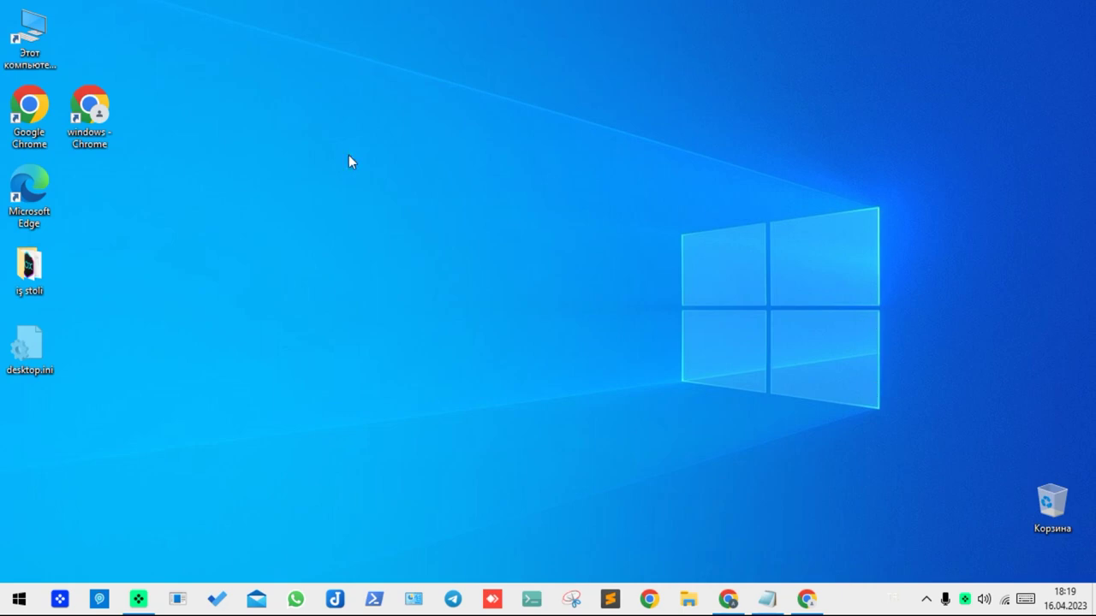
pyautogui.click(25, 269)
pyautogui.click(201, 241)
pyautogui.rightClick(315, 174)
pyautogui.click(255, 176)
pyautogui.click(24, 271)
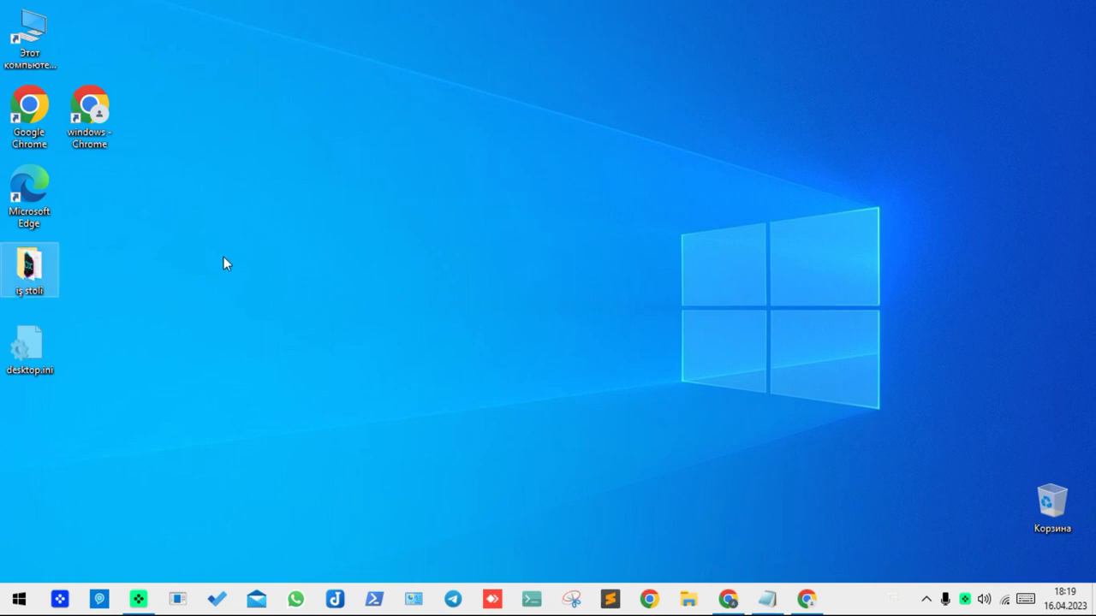
pyautogui.rightClick(306, 151)
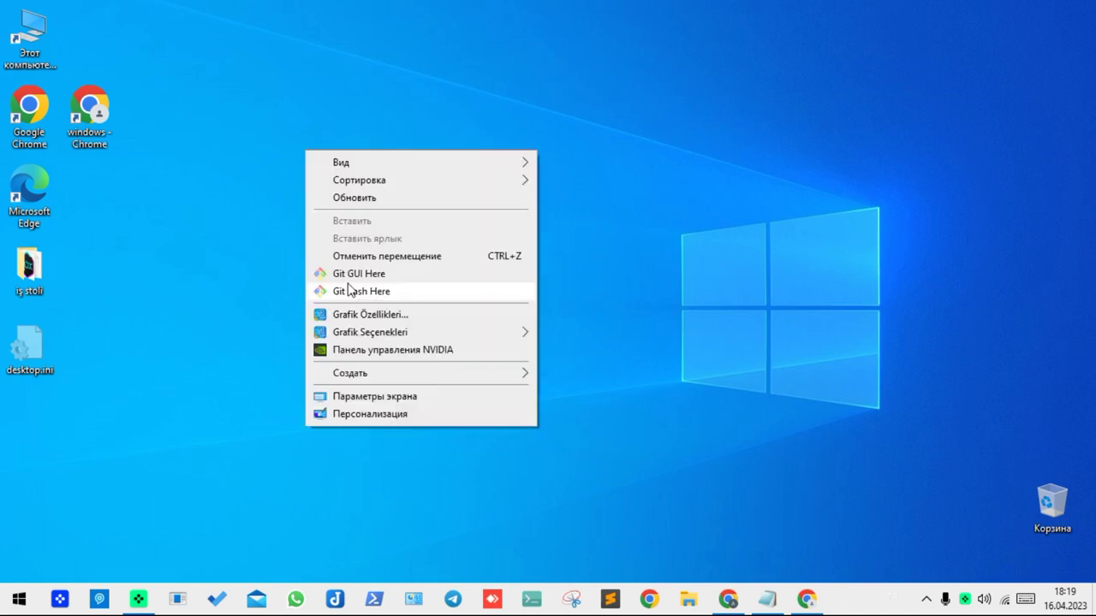
pyautogui.click(256, 177)
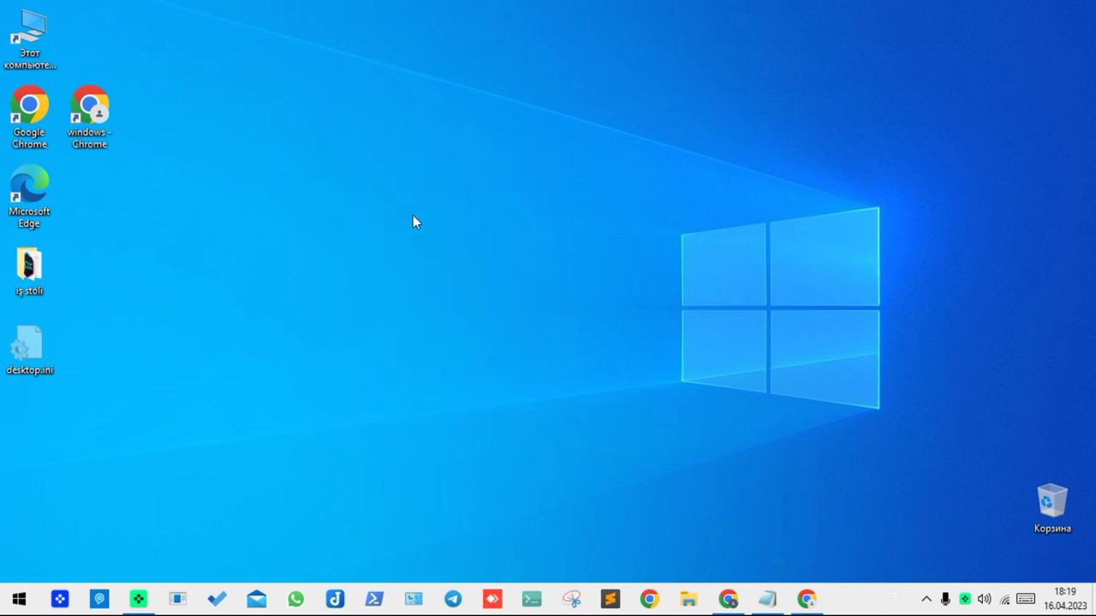